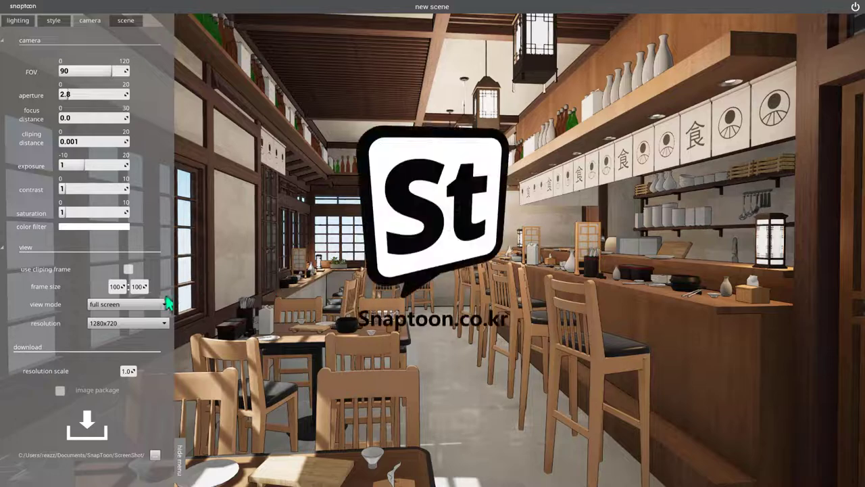
Switch the view mode to window and set the resolution to 1920x1080.
{"action": "left_click", "coordinate": [109, 323]}
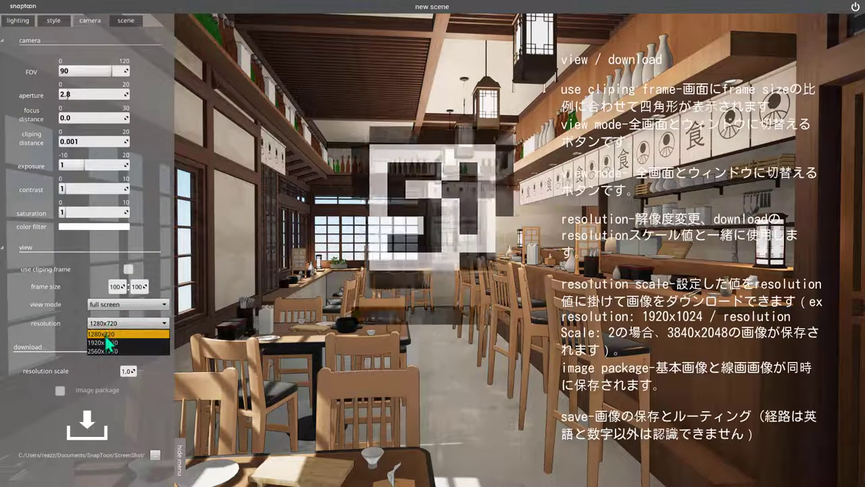
{"action": "left_click", "coordinate": [105, 333]}
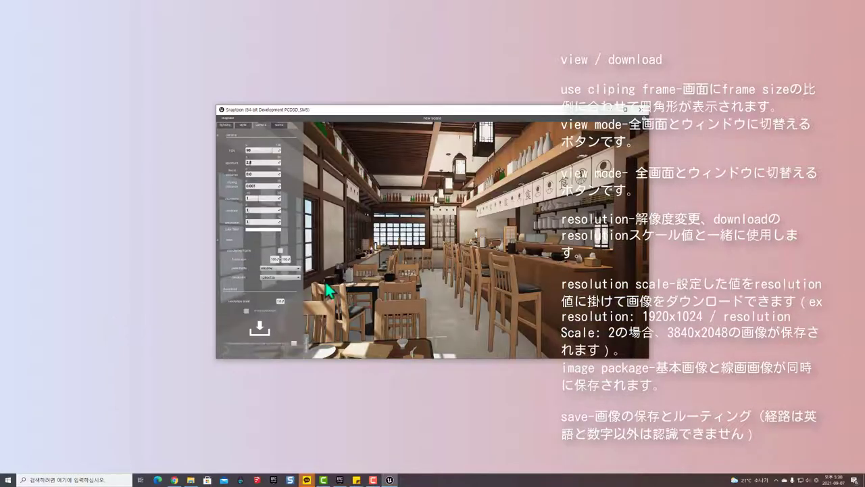
{"action": "left_click", "coordinate": [270, 286]}
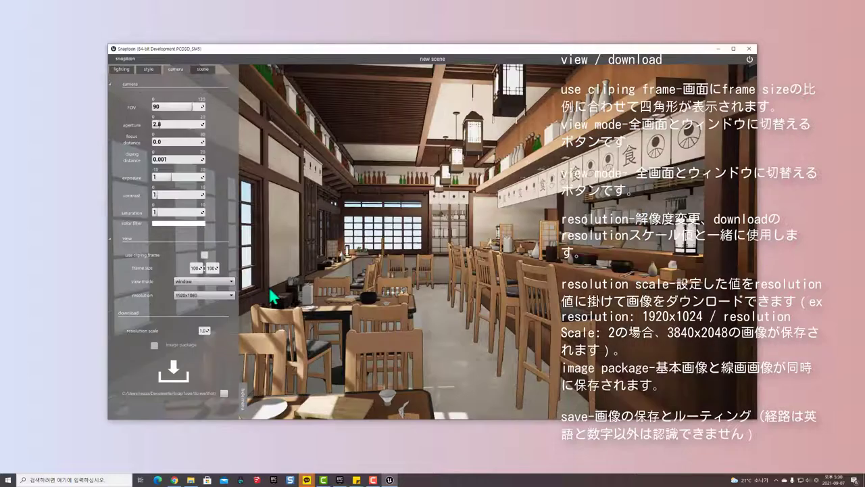
Move the Snaptoon window to the top-left and adjust it to a smaller windowed size.
{"action": "left_click_drag", "start_coordinate": [276, 53], "coordinate": [187, 20]}
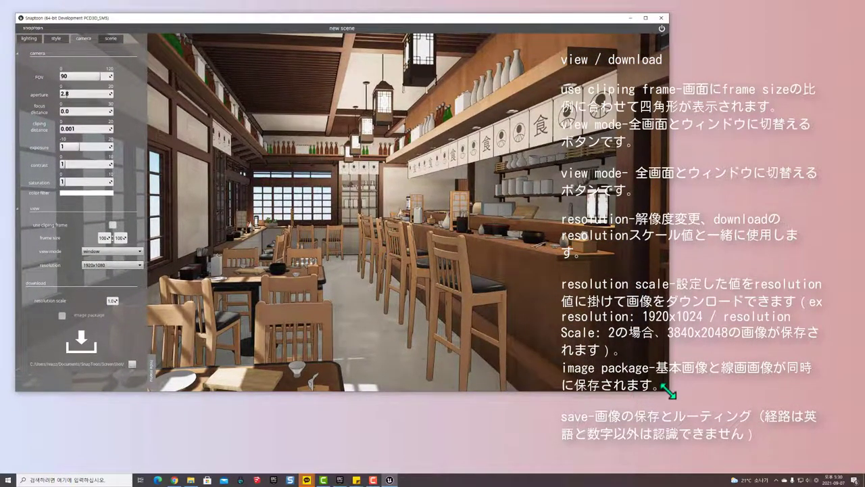
{"action": "left_click_drag", "start_coordinate": [667, 392], "coordinate": [794, 440]}
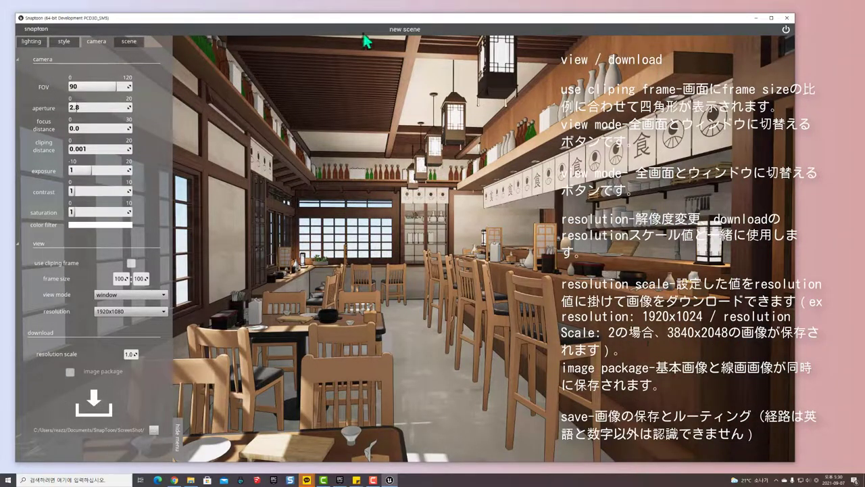
{"action": "left_click_drag", "start_coordinate": [795, 461], "coordinate": [340, 145]}
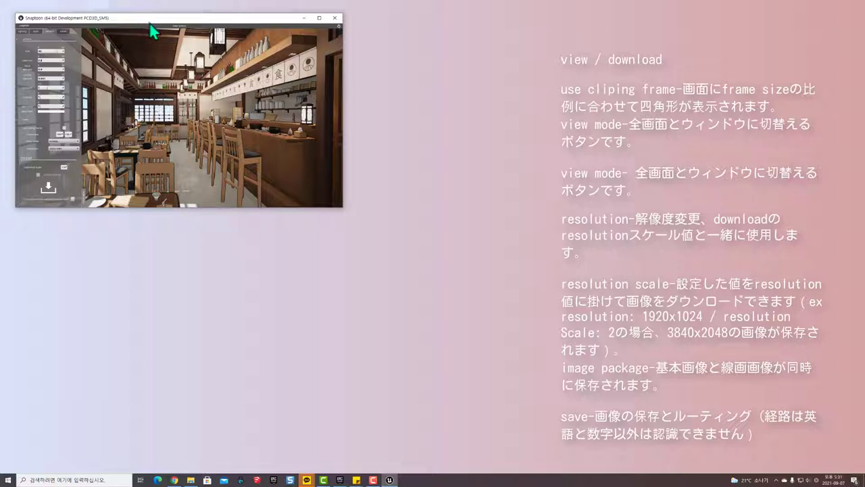
{"action": "mouse_move", "coordinate": [140, 22]}
{"action": "left_mouse_down"}
{"action": "mouse_move", "coordinate": [244, 28]}
{"action": "mouse_move", "coordinate": [146, 19]}
{"action": "left_mouse_up"}
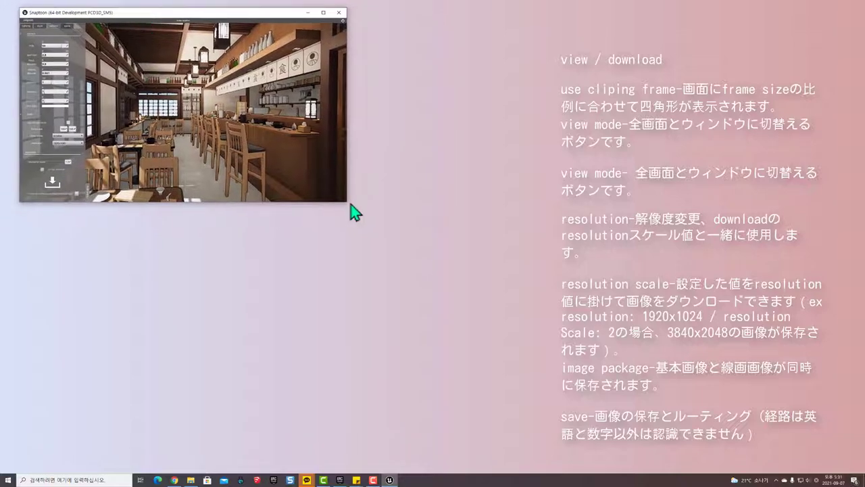
{"action": "left_click_drag", "start_coordinate": [345, 203], "coordinate": [567, 327]}
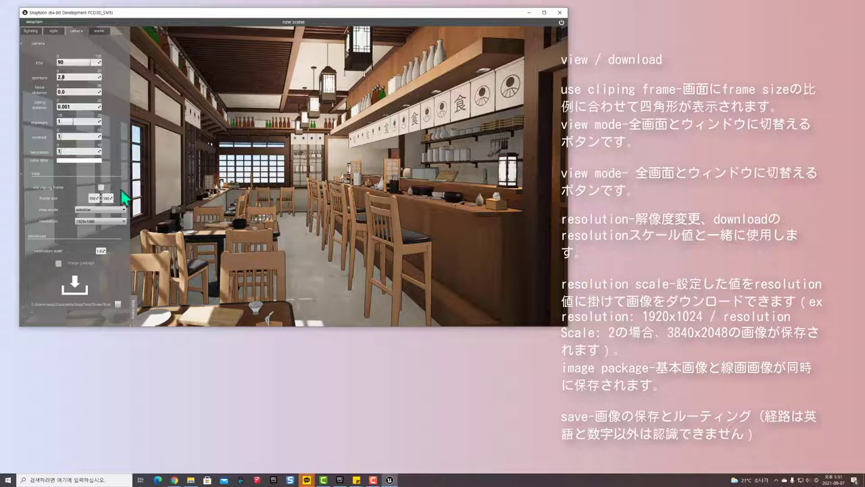
Switch back to full screen, keep 1920x1080, and save a screenshot of the restaurant.
{"action": "left_click", "coordinate": [88, 211]}
{"action": "left_click", "coordinate": [87, 222]}
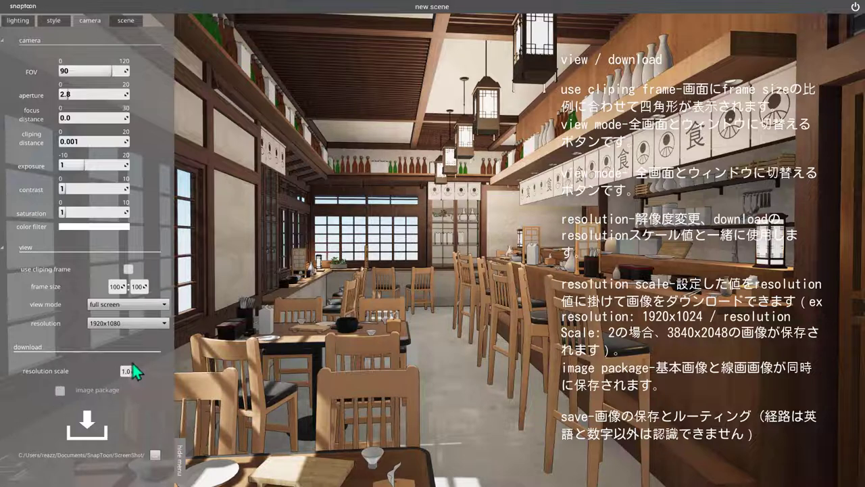
{"action": "left_click", "coordinate": [109, 324]}
{"action": "left_click", "coordinate": [109, 324]}
{"action": "left_click", "coordinate": [91, 427]}
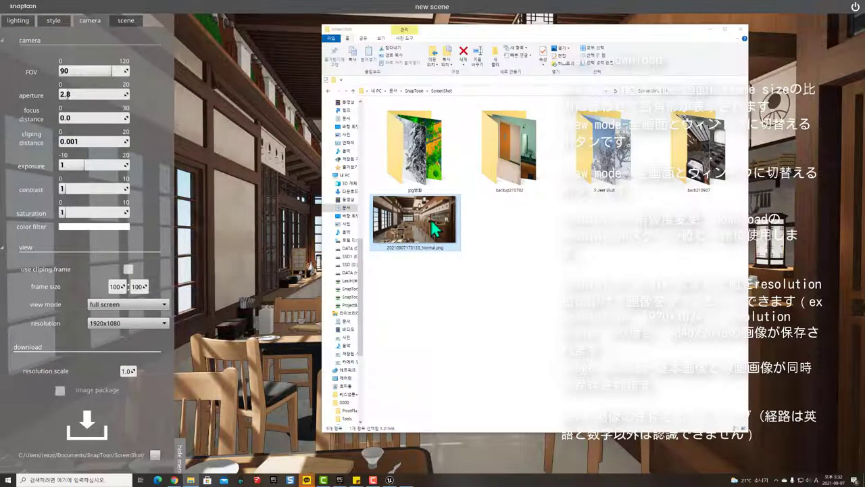
{"action": "double_click", "coordinate": [431, 219]}
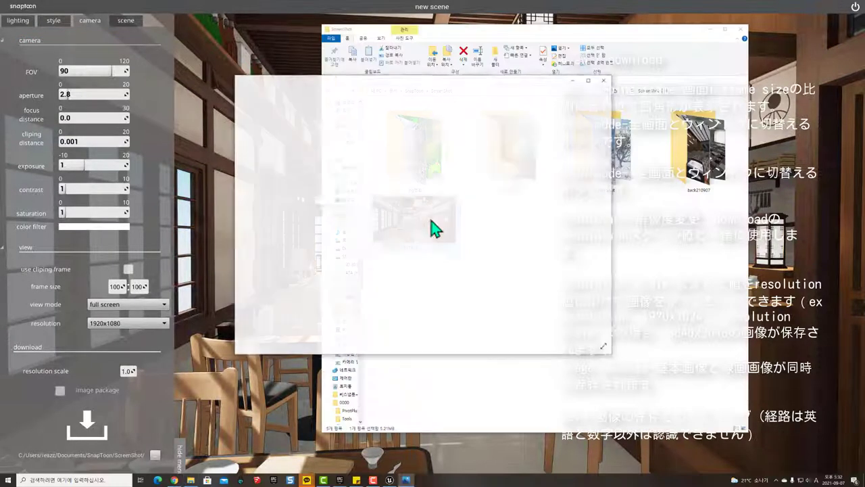
{"action": "left_click_drag", "start_coordinate": [382, 87], "coordinate": [348, 77]}
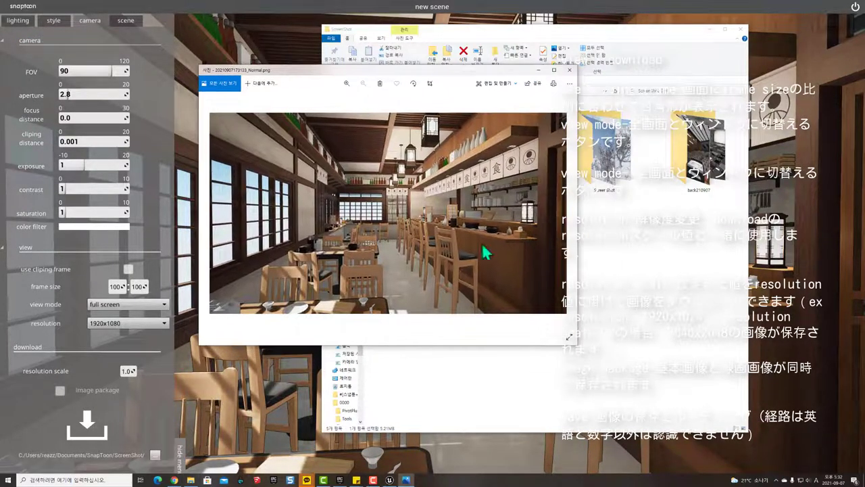
{"action": "left_click_drag", "start_coordinate": [571, 341], "coordinate": [678, 392]}
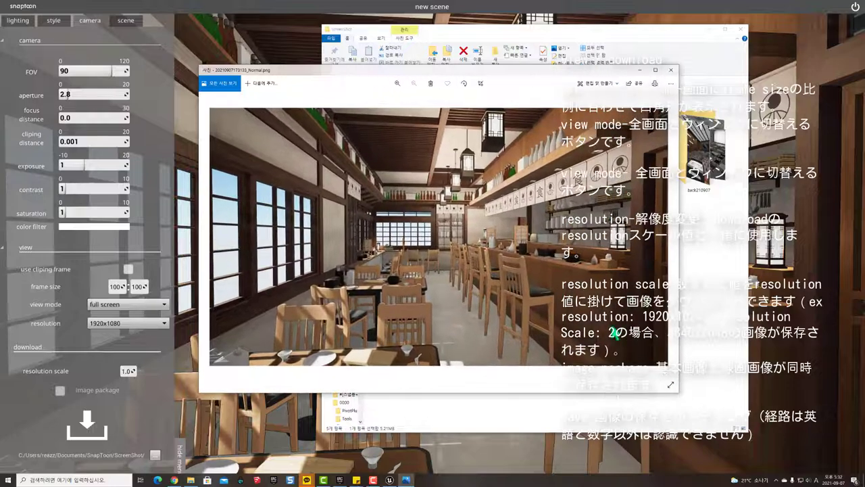
{"action": "right_click", "coordinate": [423, 189]}
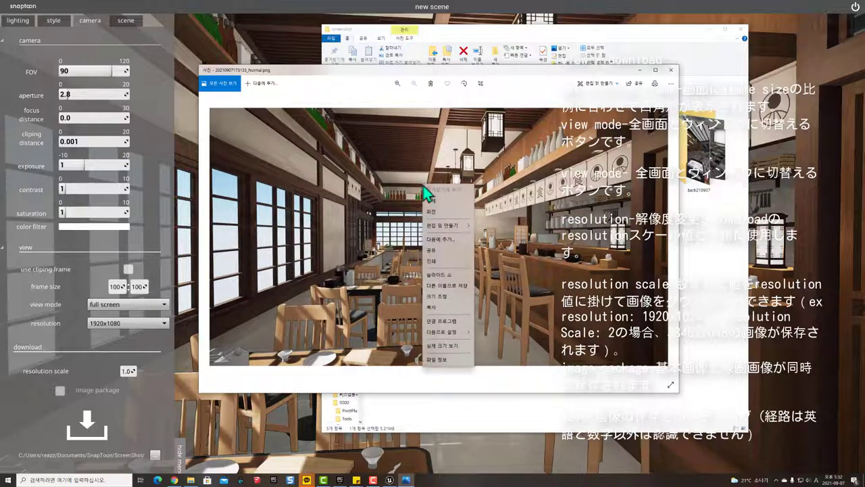
{"action": "left_click", "coordinate": [443, 361]}
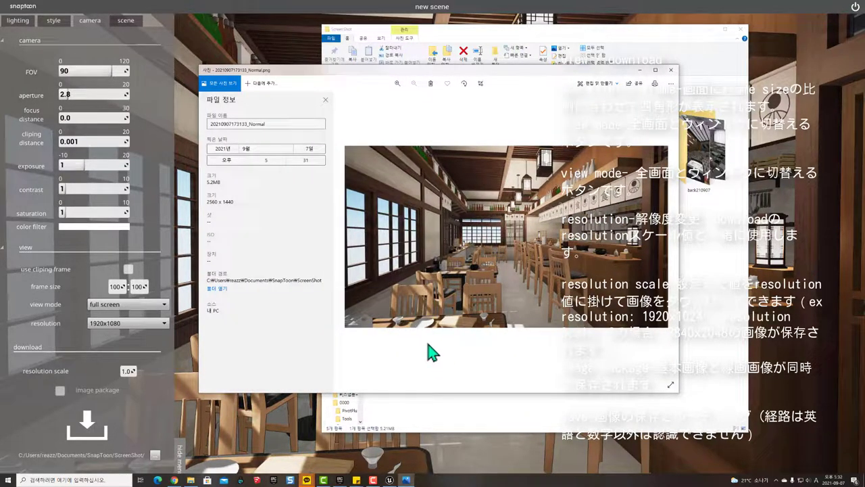
{"action": "left_click", "coordinate": [671, 70]}
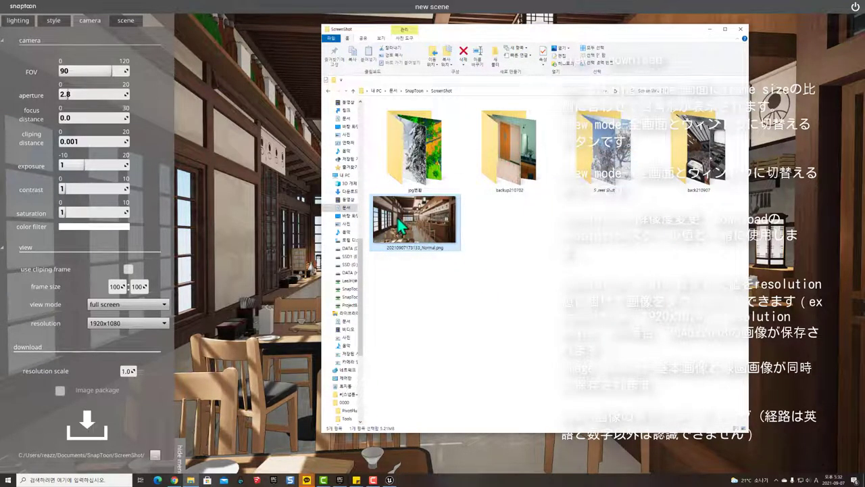
Reopen the Normal screenshot briefly, close it, and return to Snaptoon's resolution list.
{"action": "mouse_move", "coordinate": [414, 221]}
{"action": "double_click", "coordinate": [399, 216]}
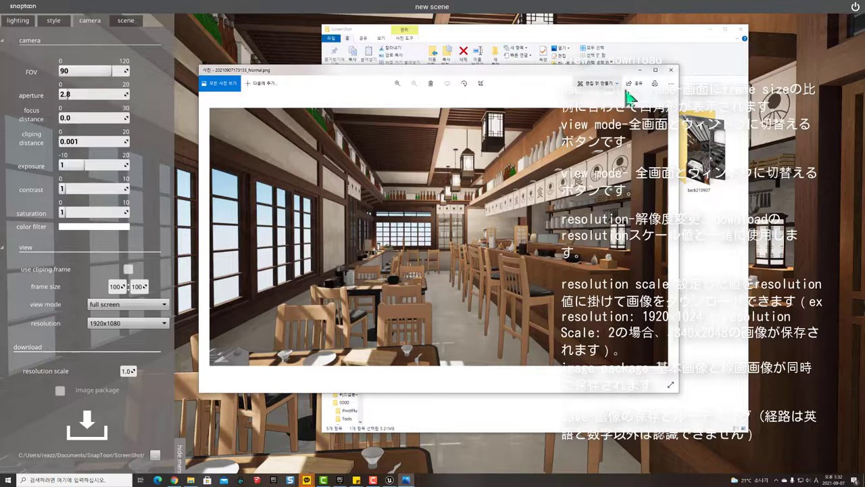
{"action": "left_click", "coordinate": [670, 70]}
{"action": "left_click", "coordinate": [115, 325]}
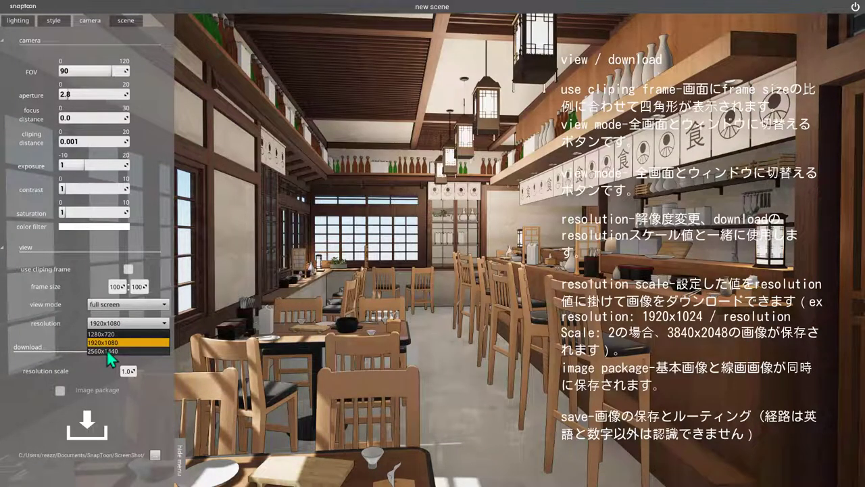
Save a second screenshot at 2560x1440 resolution with scale 3.0.
{"action": "left_click", "coordinate": [106, 349]}
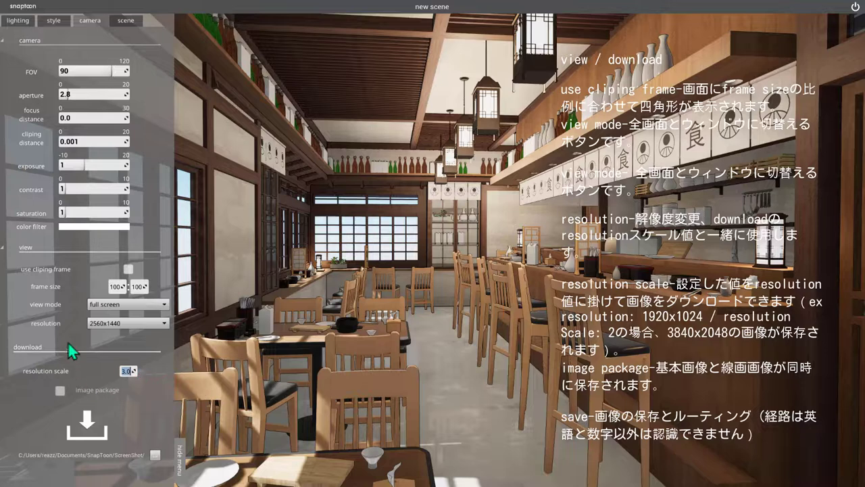
{"action": "left_click", "coordinate": [88, 424]}
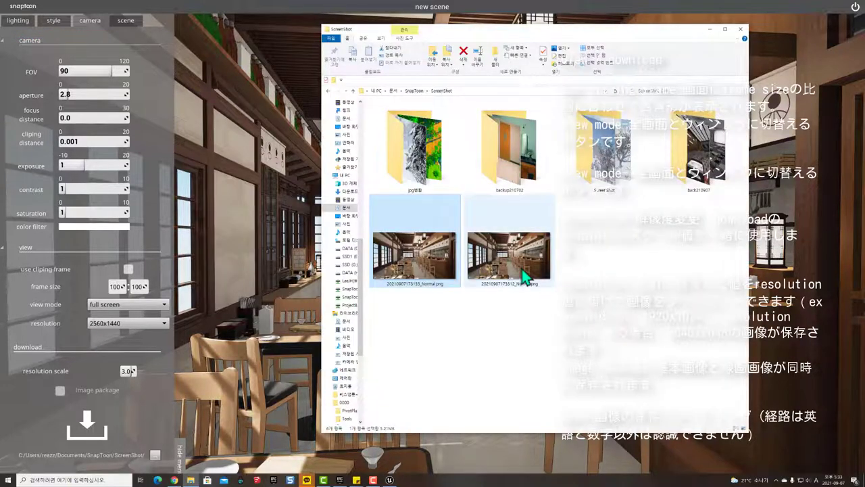
{"action": "left_click", "coordinate": [524, 276]}
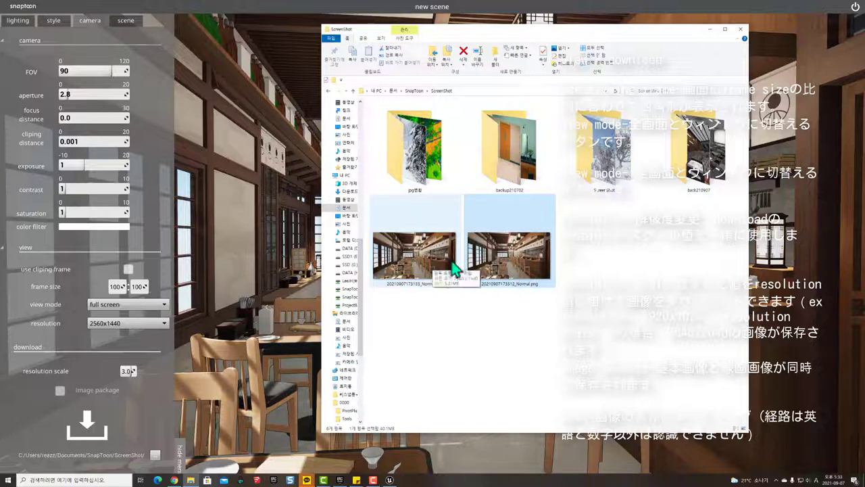
{"action": "double_click", "coordinate": [512, 259]}
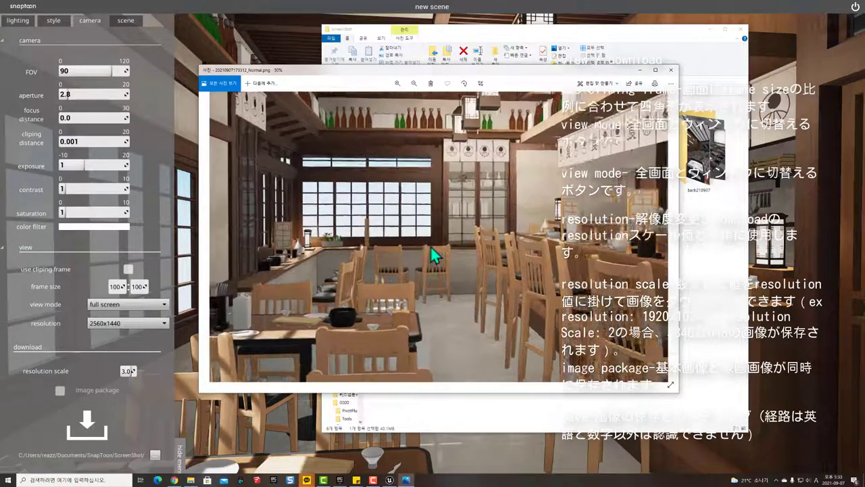
{"action": "scroll", "coordinate": [430, 245], "scroll_direction": "up", "scroll_amount": 2}
{"action": "scroll", "coordinate": [431, 246], "scroll_direction": "up", "scroll_amount": 1}
{"action": "scroll", "coordinate": [431, 246], "scroll_direction": "up", "scroll_amount": 1}
{"action": "scroll", "coordinate": [432, 246], "scroll_direction": "up", "scroll_amount": 1}
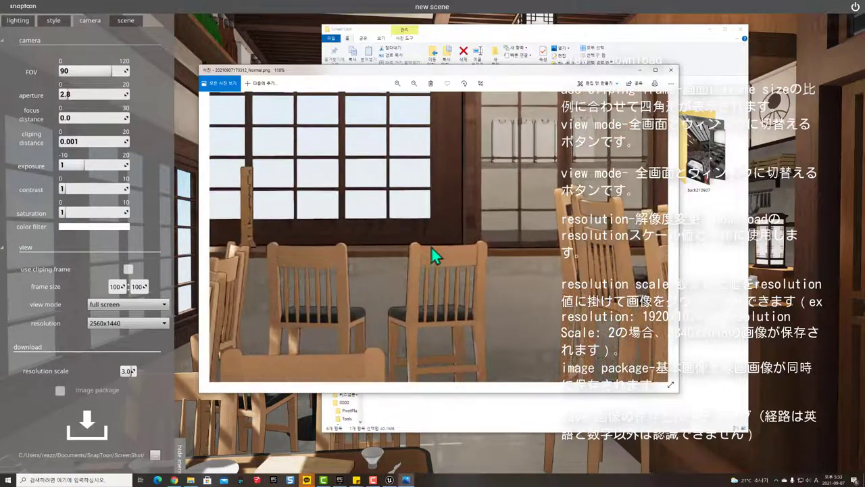
{"action": "left_click_drag", "start_coordinate": [581, 163], "coordinate": [481, 295]}
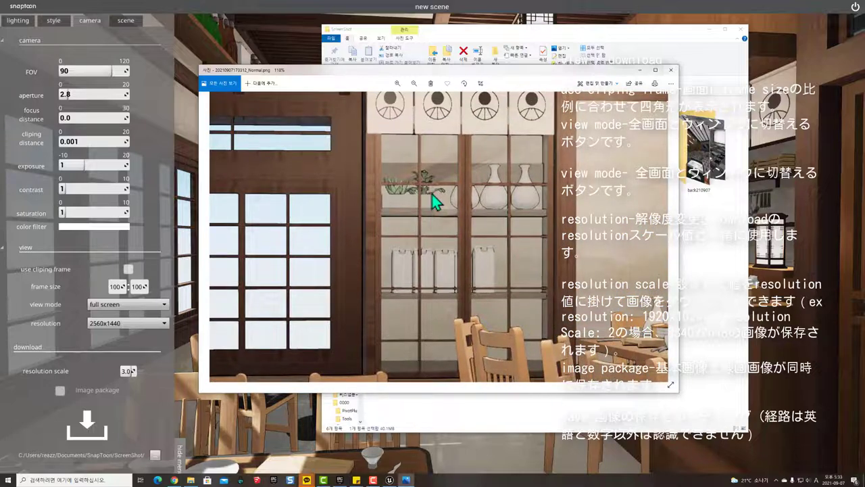
{"action": "scroll", "coordinate": [432, 194], "scroll_direction": "down", "scroll_amount": 2}
{"action": "scroll", "coordinate": [432, 194], "scroll_direction": "down", "scroll_amount": 1}
{"action": "scroll", "coordinate": [436, 227], "scroll_direction": "down", "scroll_amount": 2}
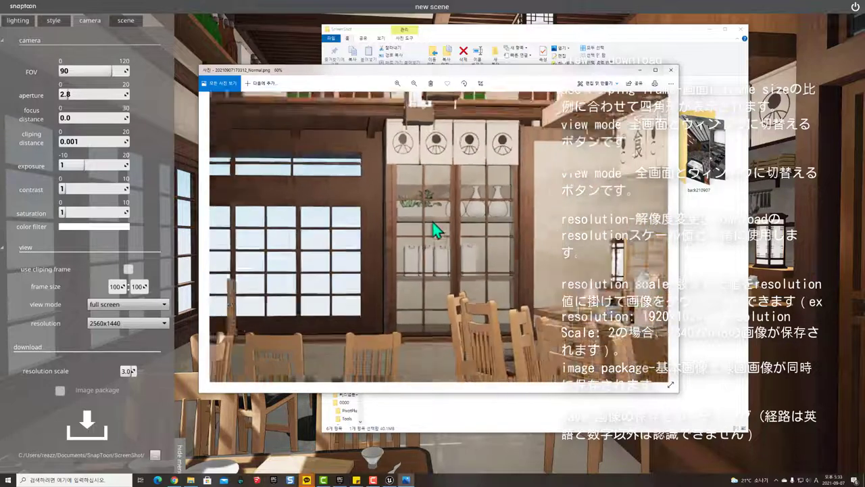
{"action": "scroll", "coordinate": [435, 230], "scroll_direction": "down", "scroll_amount": 2}
{"action": "scroll", "coordinate": [435, 230], "scroll_direction": "down", "scroll_amount": 1}
{"action": "scroll", "coordinate": [429, 227], "scroll_direction": "down", "scroll_amount": 1}
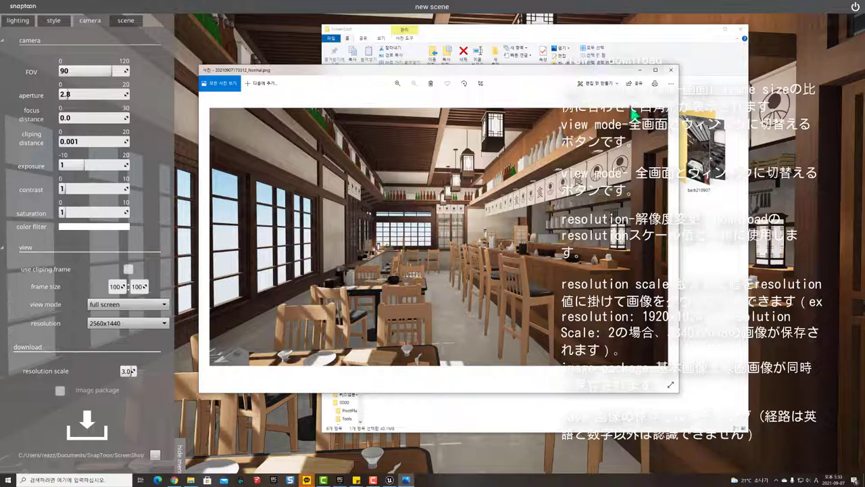
{"action": "left_click", "coordinate": [671, 69]}
{"action": "left_click", "coordinate": [404, 273]}
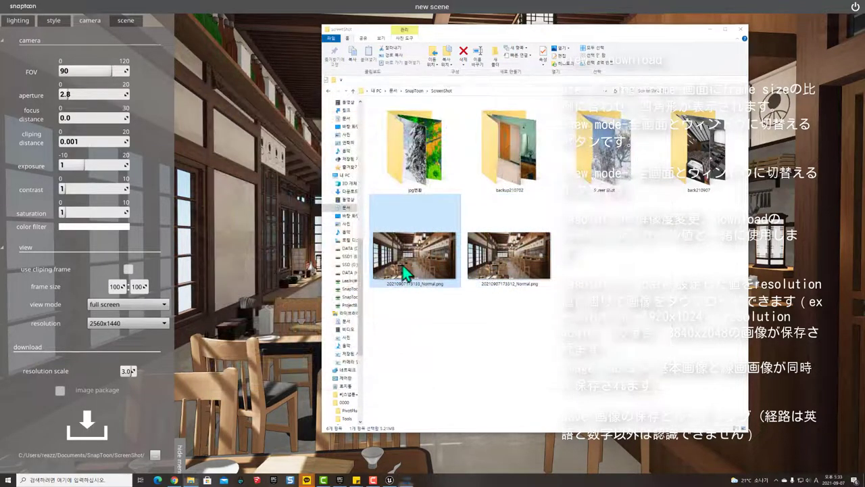
{"action": "double_click", "coordinate": [404, 273]}
{"action": "scroll", "coordinate": [444, 230], "scroll_direction": "up", "scroll_amount": 4}
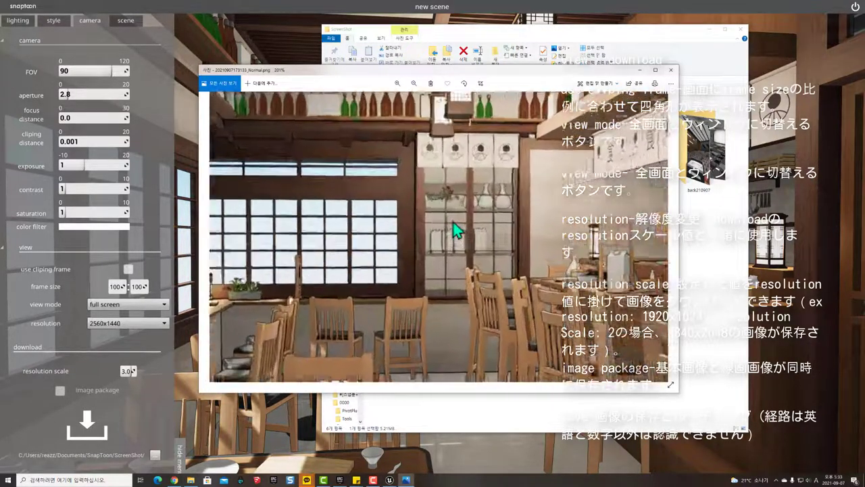
{"action": "scroll", "coordinate": [454, 223], "scroll_direction": "up", "scroll_amount": 2}
{"action": "scroll", "coordinate": [599, 159], "scroll_direction": "down", "scroll_amount": 3}
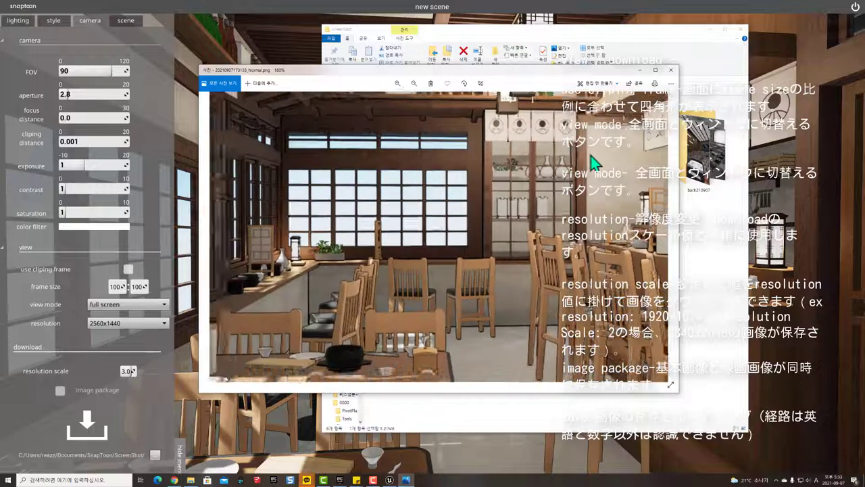
{"action": "scroll", "coordinate": [599, 159], "scroll_direction": "down", "scroll_amount": 3}
{"action": "left_click", "coordinate": [671, 70]}
{"action": "left_click", "coordinate": [638, 280]}
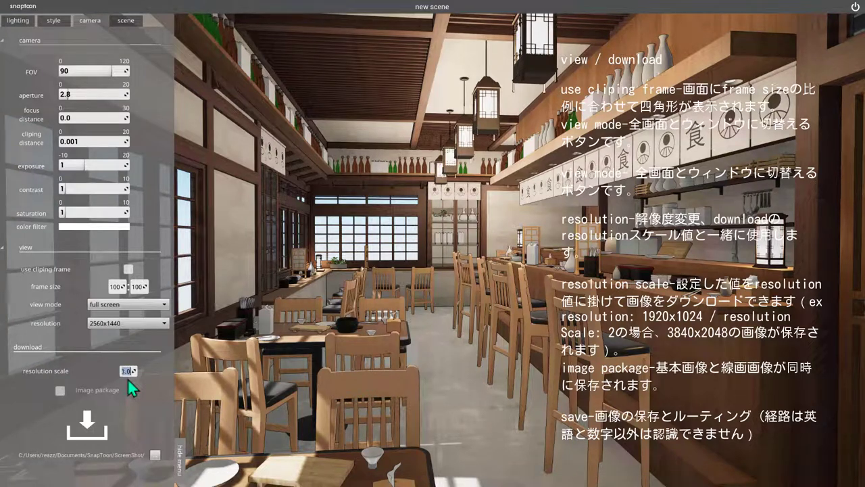
Enable the image package option to save normal and line-art images, then switch to the ScreenShot folder.
{"action": "left_click", "coordinate": [59, 392]}
{"action": "key", "text": "alt+Tab"}
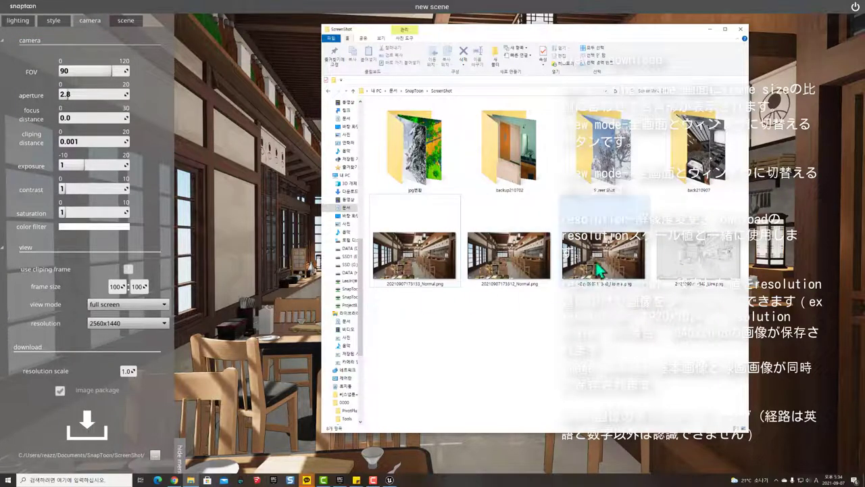
Preview the _Line.png render maximized in Photos, zooming in and out, then close Photos and Explorer.
{"action": "left_click", "coordinate": [600, 263]}
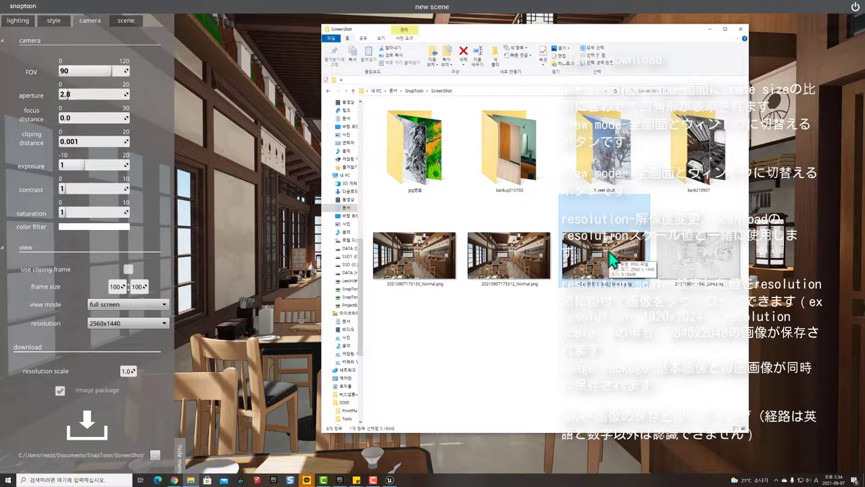
{"action": "double_click", "coordinate": [684, 257]}
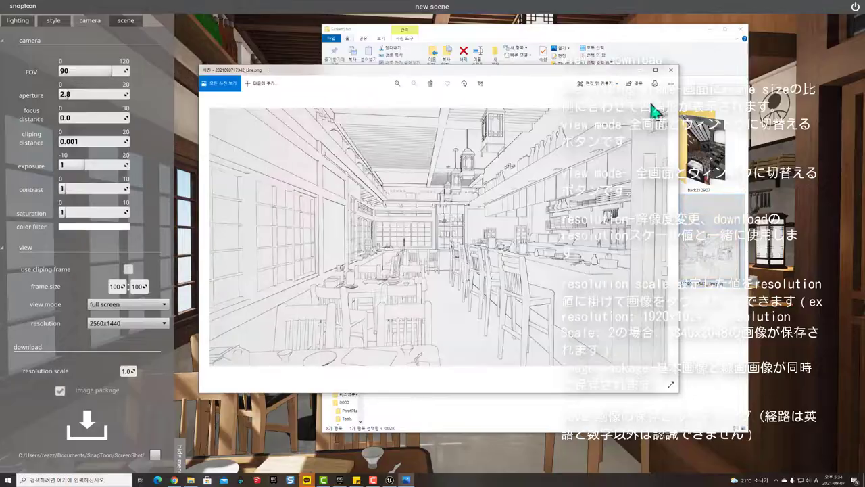
{"action": "left_click", "coordinate": [653, 76]}
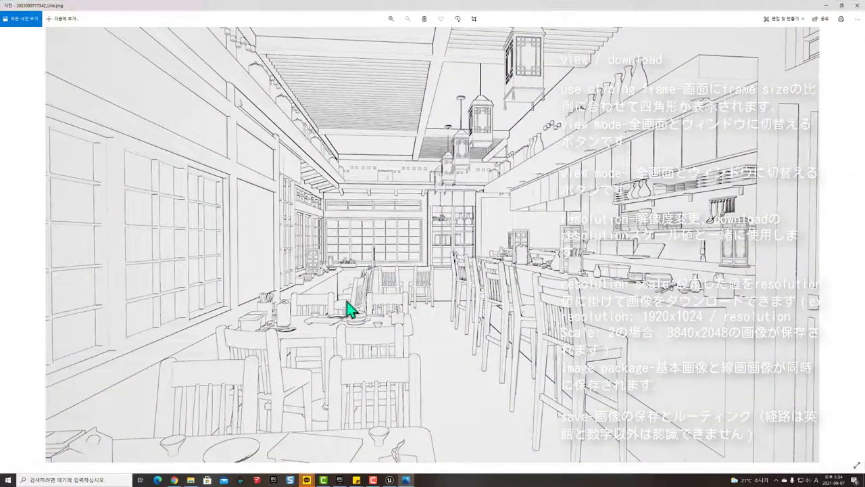
{"action": "scroll", "coordinate": [348, 309], "scroll_direction": "up", "scroll_amount": 2}
{"action": "scroll", "coordinate": [348, 309], "scroll_direction": "up", "scroll_amount": 2}
{"action": "scroll", "coordinate": [347, 309], "scroll_direction": "up", "scroll_amount": 2}
{"action": "scroll", "coordinate": [347, 309], "scroll_direction": "down", "scroll_amount": 1}
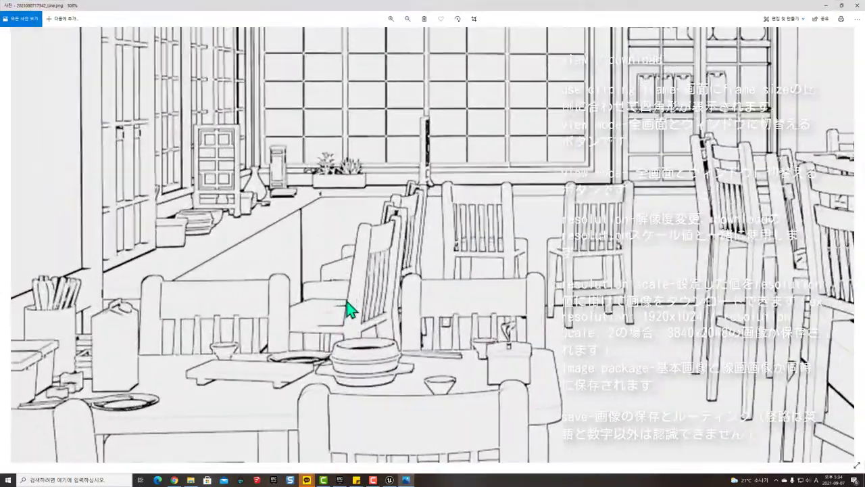
{"action": "scroll", "coordinate": [348, 309], "scroll_direction": "down", "scroll_amount": 2}
{"action": "scroll", "coordinate": [348, 309], "scroll_direction": "down", "scroll_amount": 2}
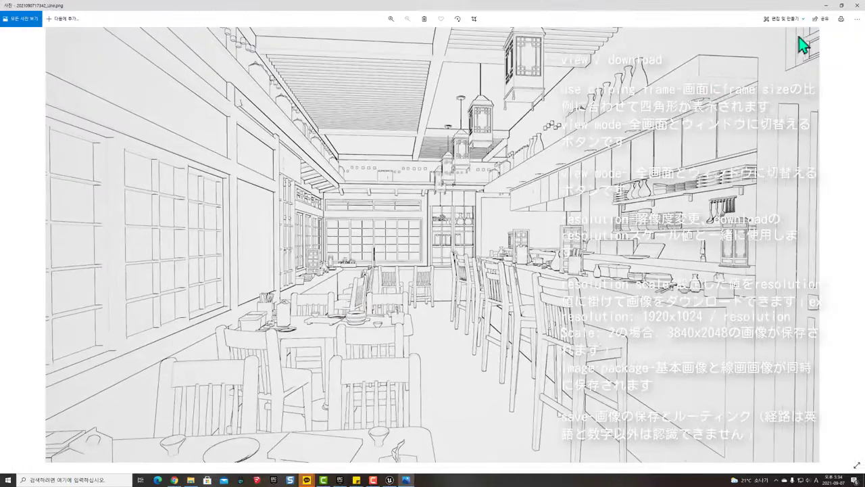
{"action": "left_click", "coordinate": [855, 5]}
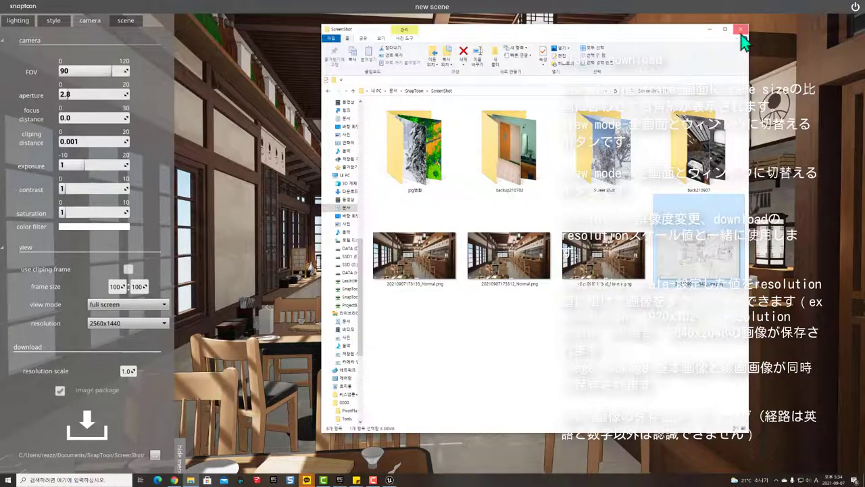
{"action": "left_click", "coordinate": [740, 29]}
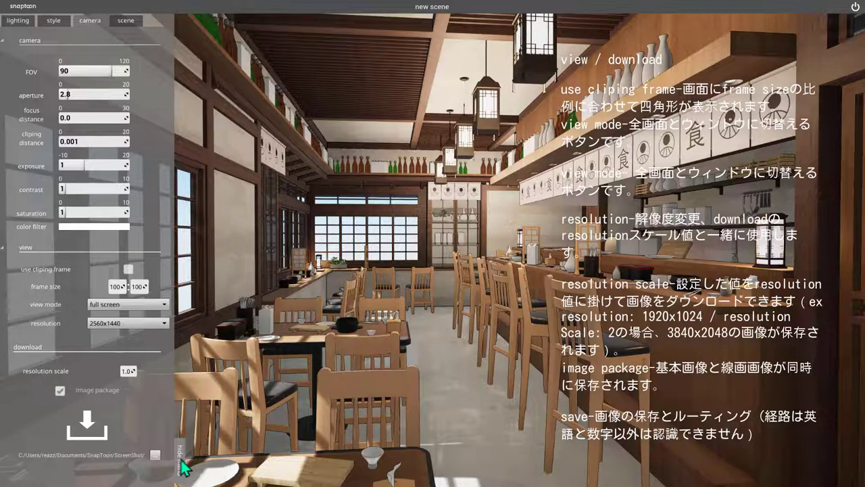
Create a new screenshot001 folder inside ScreenShot and set it as the save location.
{"action": "left_click", "coordinate": [156, 457]}
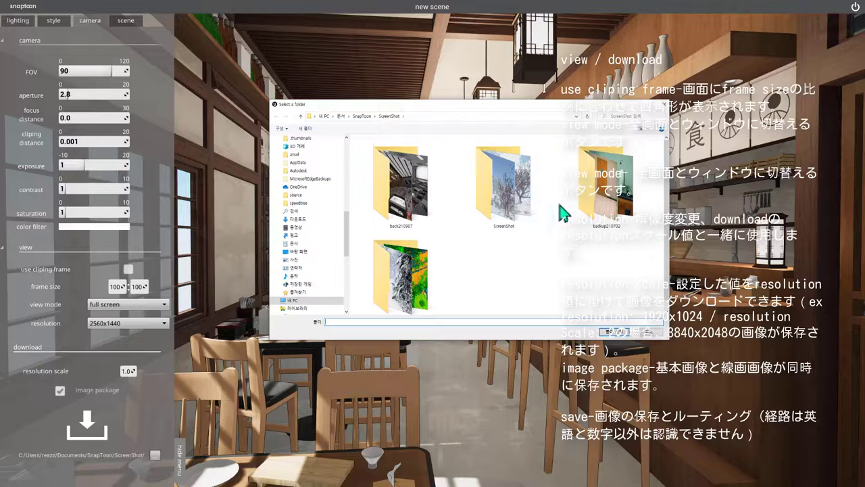
{"action": "right_click", "coordinate": [497, 278]}
{"action": "left_click", "coordinate": [527, 287]}
{"action": "type", "text": "screenshot001"}
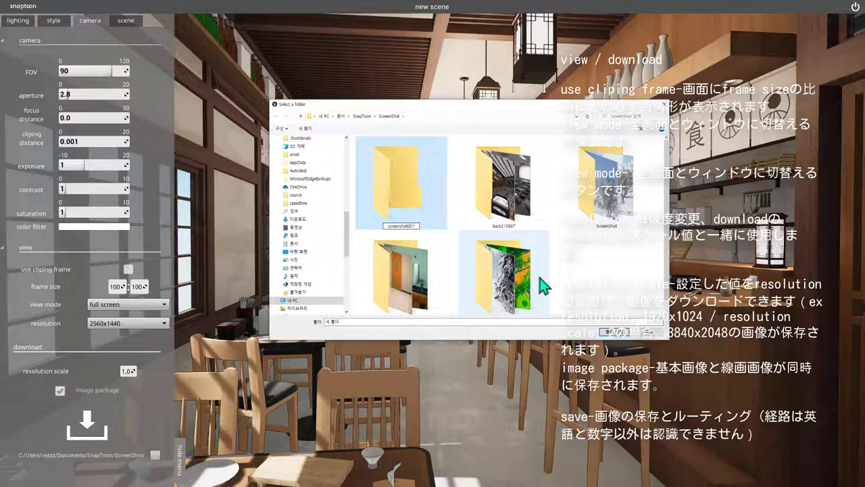
{"action": "left_click", "coordinate": [416, 196]}
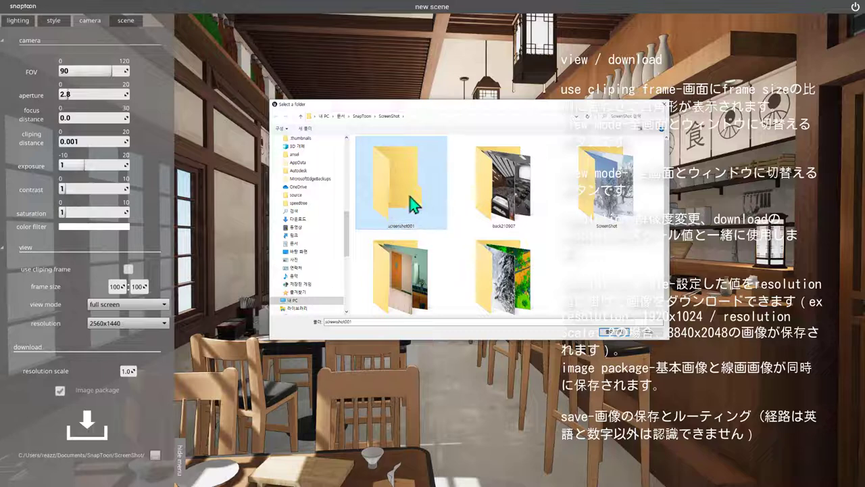
{"action": "left_click", "coordinate": [614, 332]}
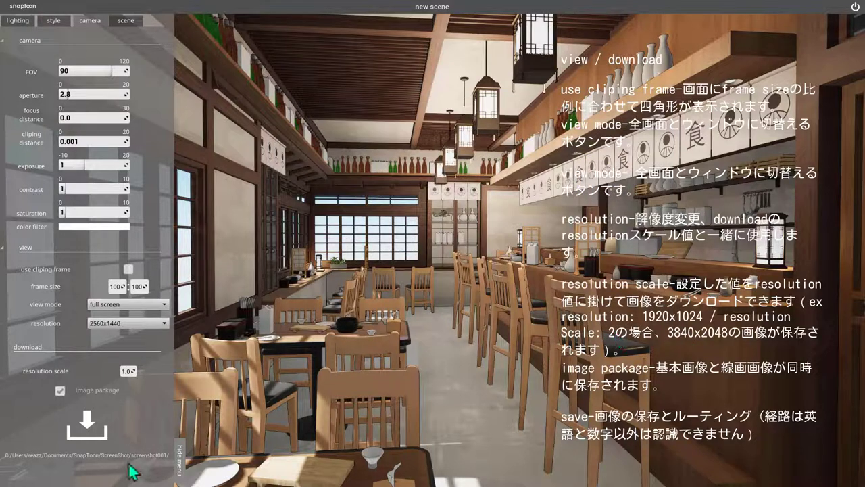
Save an image package into screenshot001 and open File Explorer with Win+E.
{"action": "left_click_drag", "start_coordinate": [169, 456], "coordinate": [71, 458]}
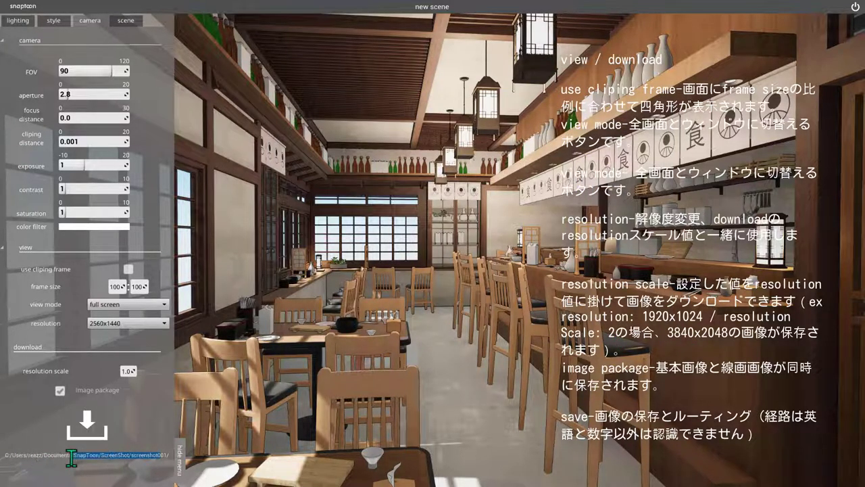
{"action": "left_click", "coordinate": [108, 434]}
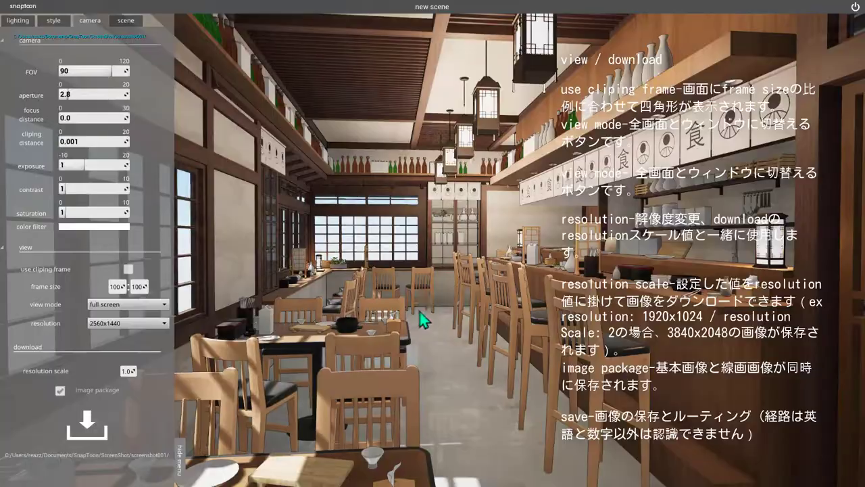
{"action": "key", "text": "super+e"}
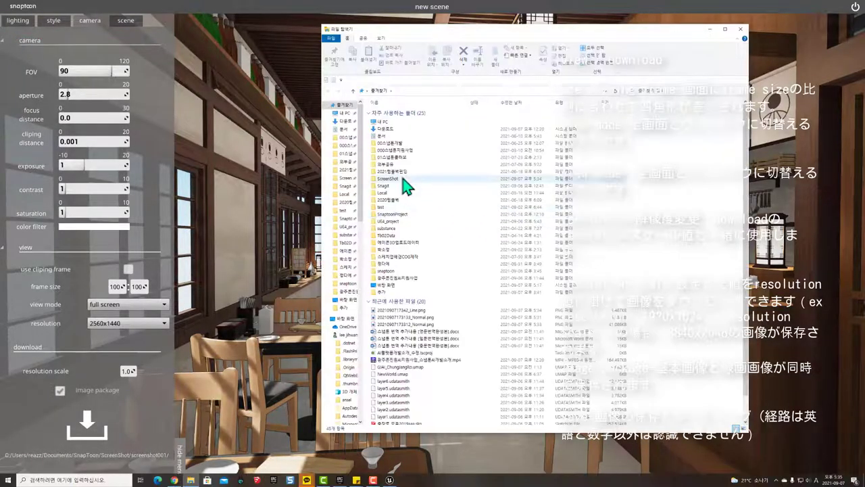
Browse to ScreenShot\screenshot001 and check the saved Normal and Line PNGs.
{"action": "left_click", "coordinate": [344, 178]}
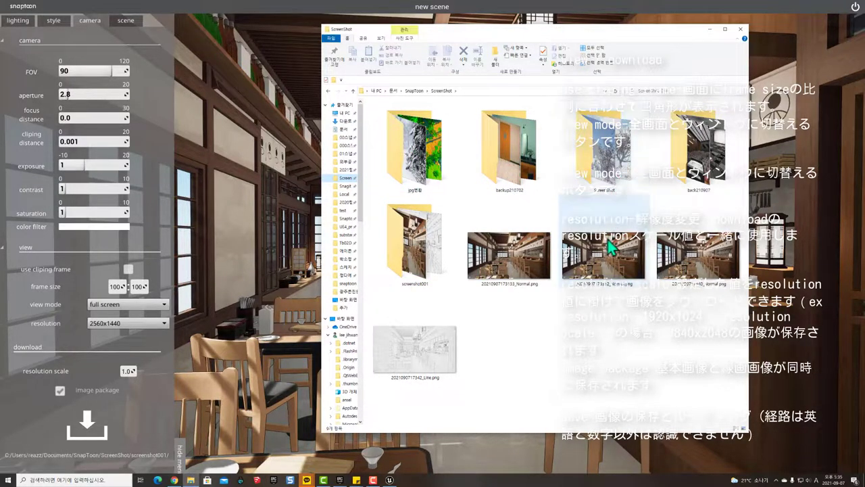
{"action": "double_click", "coordinate": [417, 247]}
{"action": "left_click", "coordinate": [437, 138]}
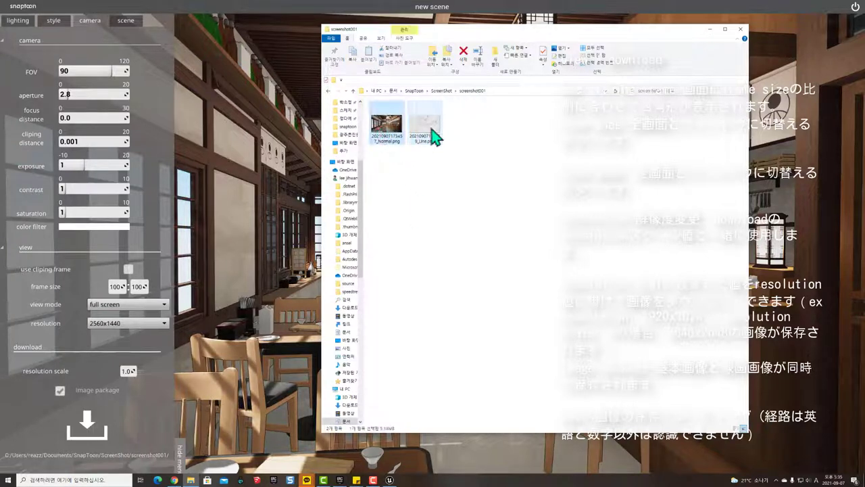
{"action": "left_click", "coordinate": [460, 230]}
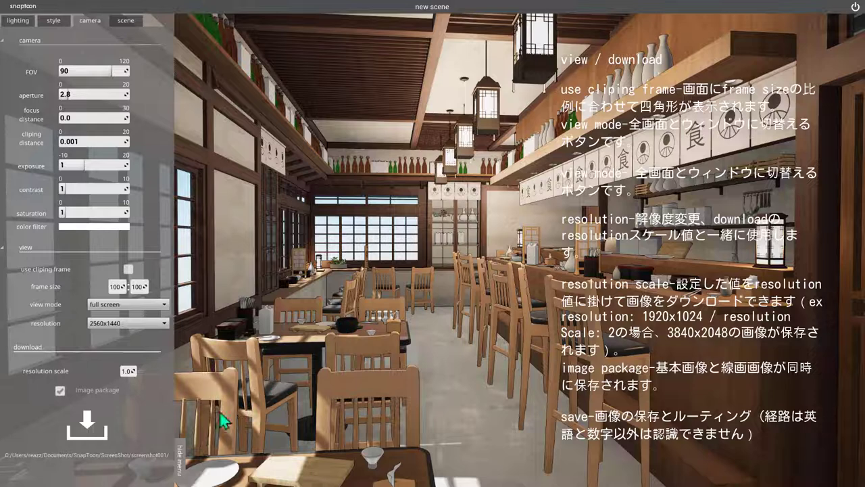
Hide the settings panel, move the camera forward with W, and save another image package.
{"action": "left_click", "coordinate": [180, 459]}
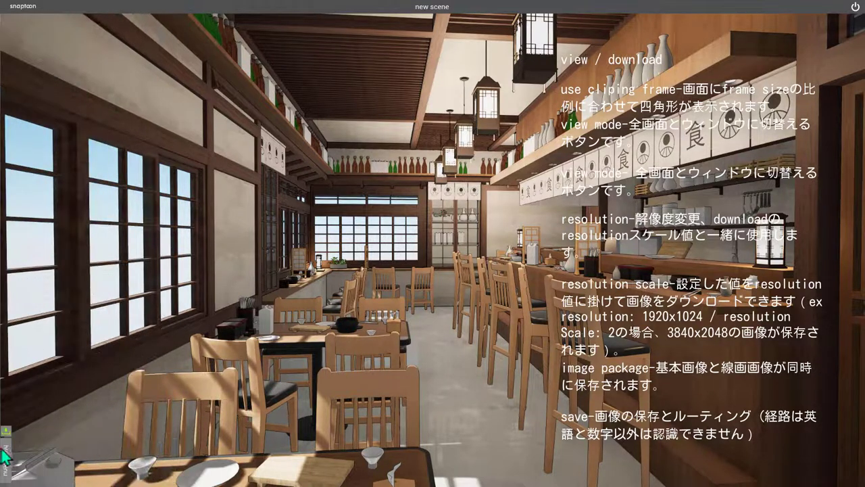
{"action": "left_click", "coordinate": [7, 453]}
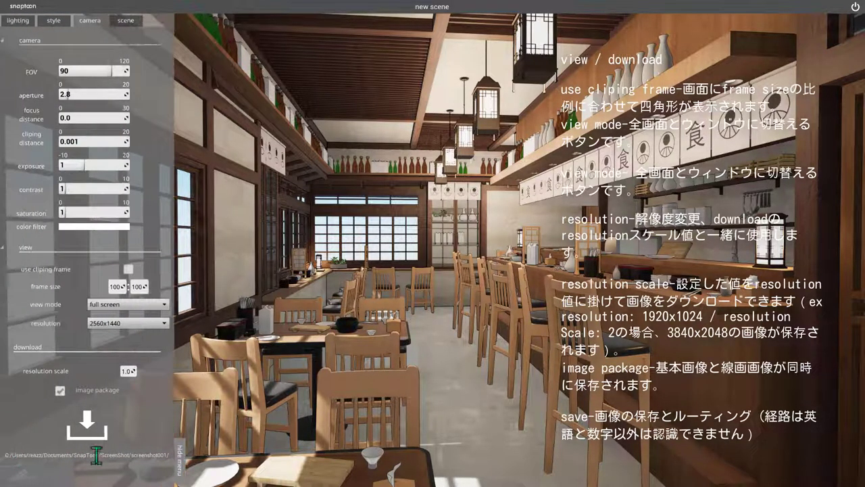
{"action": "left_click", "coordinate": [182, 458]}
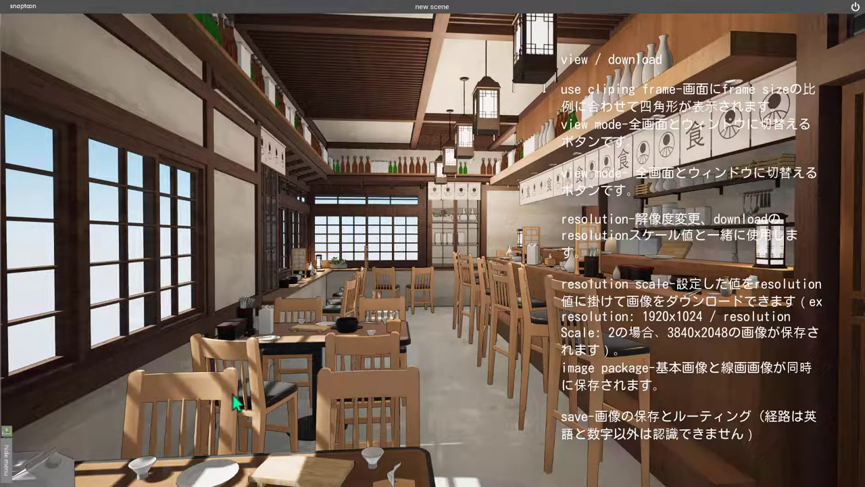
{"action": "key", "text": "w"}
{"action": "key", "text": "w"}
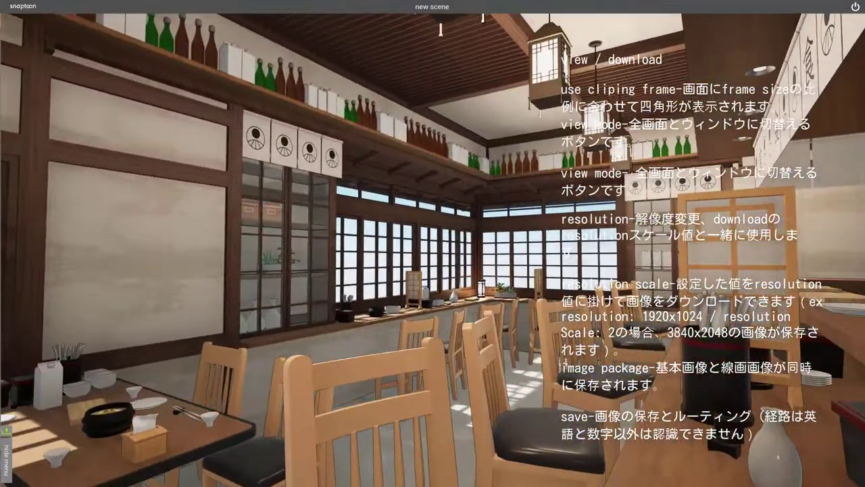
{"action": "left_click", "coordinate": [8, 433]}
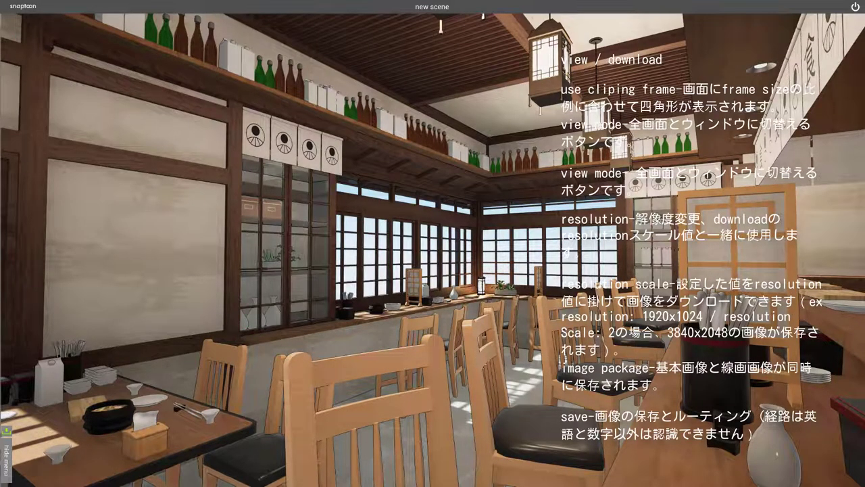
{"action": "key", "text": "super+e"}
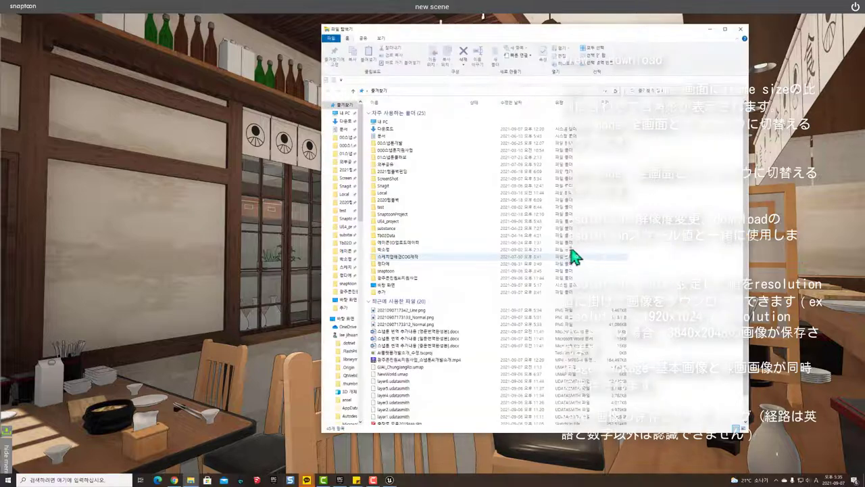
{"action": "left_click", "coordinate": [345, 178]}
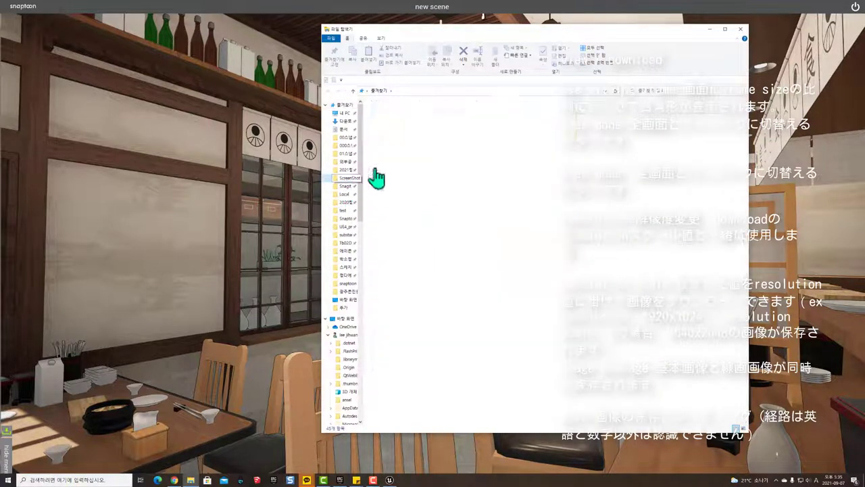
{"action": "double_click", "coordinate": [430, 232]}
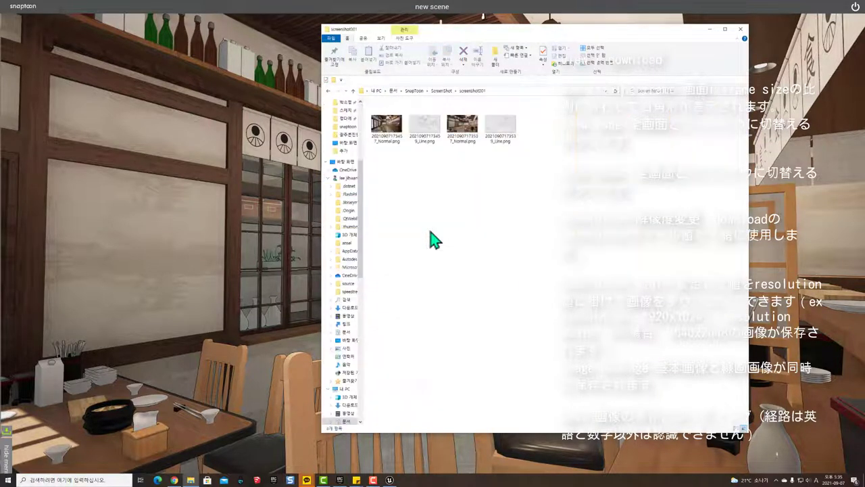
{"action": "scroll", "coordinate": [470, 142], "scroll_direction": "up", "scroll_amount": 1, "text": "ctrl"}
{"action": "scroll", "coordinate": [500, 154], "scroll_direction": "up", "scroll_amount": 1, "text": "ctrl"}
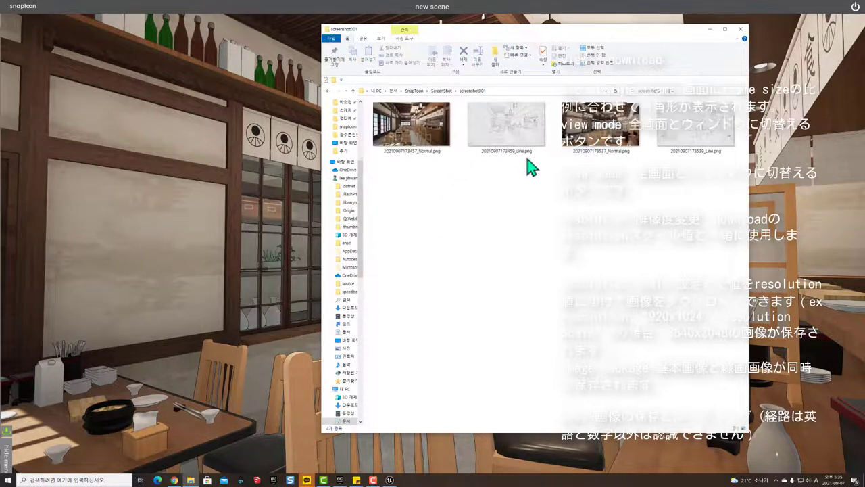
{"action": "left_click", "coordinate": [684, 137]}
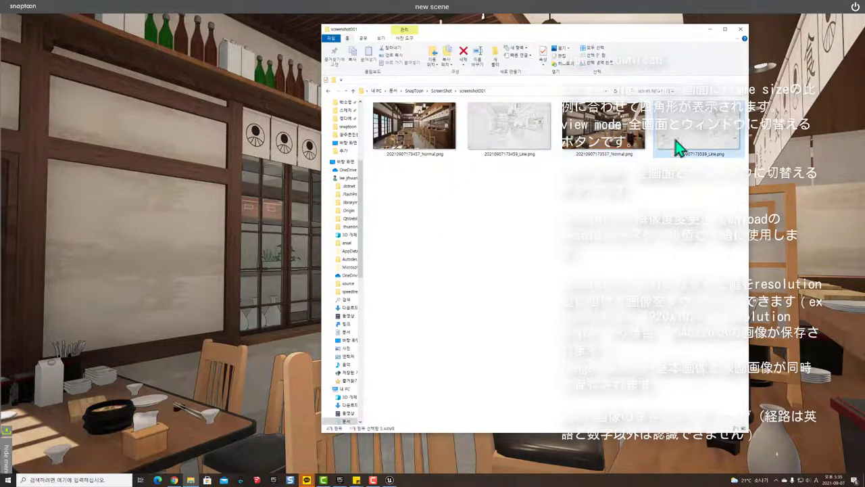